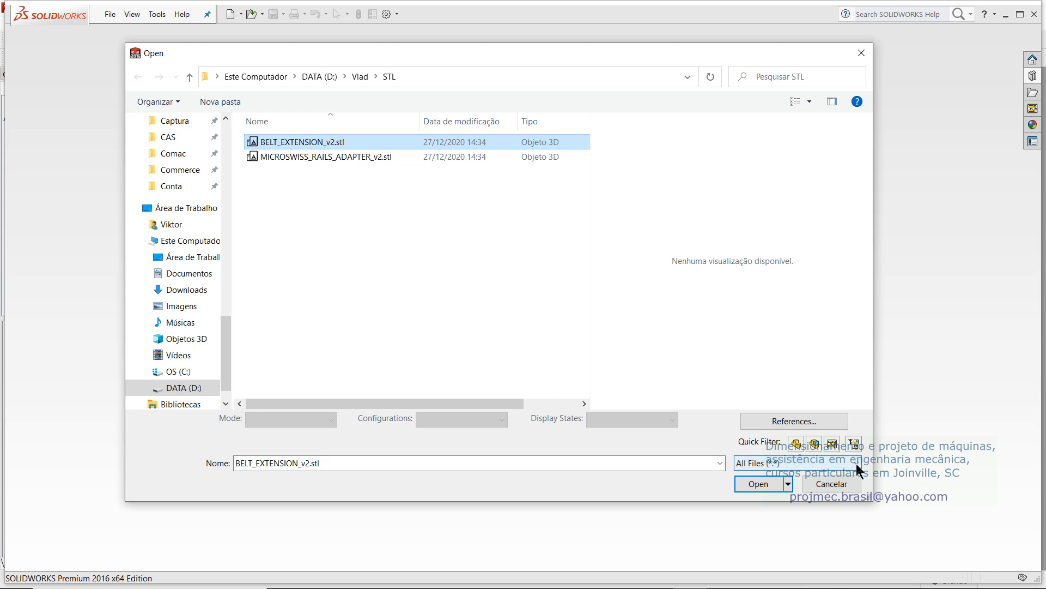
Step: Import BELT_EXTENSION_v2.stl as a solid body with millimeters as the unit
{"action": "left_click", "coordinate": [781, 286]}
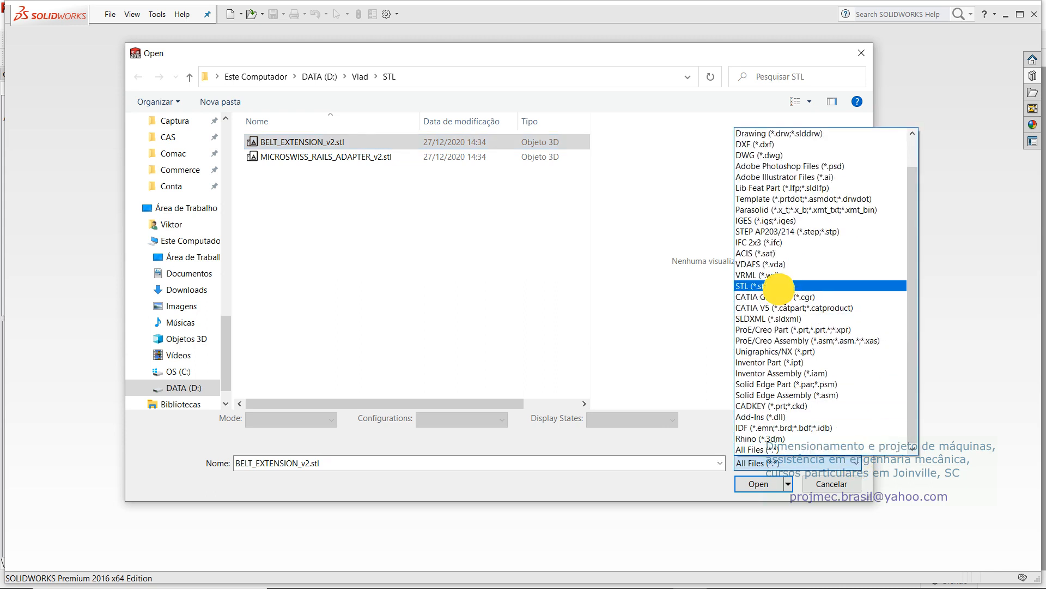
{"action": "left_click", "coordinate": [794, 421]}
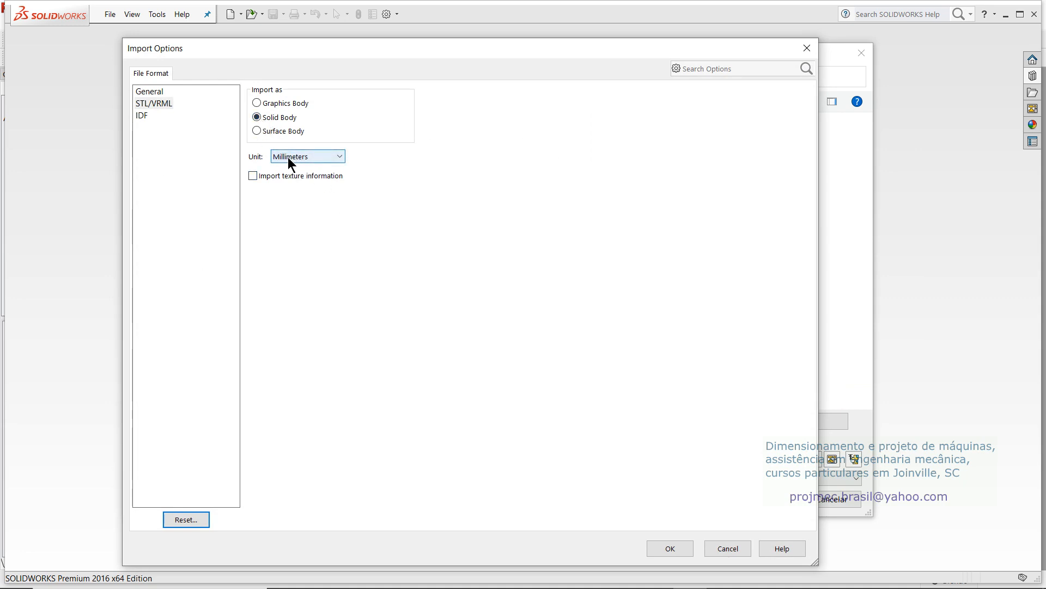
{"action": "left_click", "coordinate": [664, 549]}
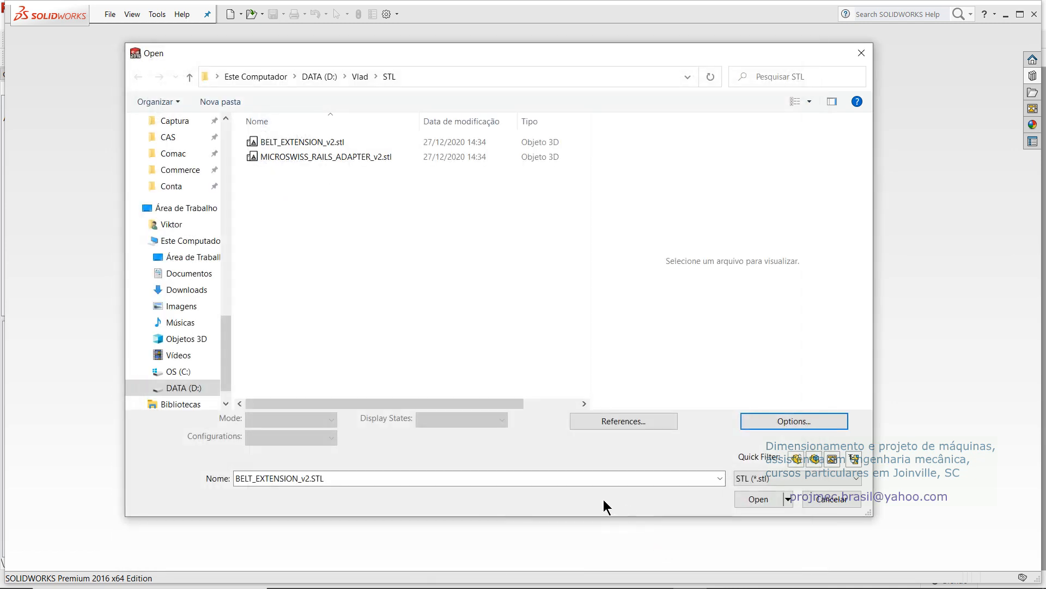
{"action": "left_click", "coordinate": [757, 498]}
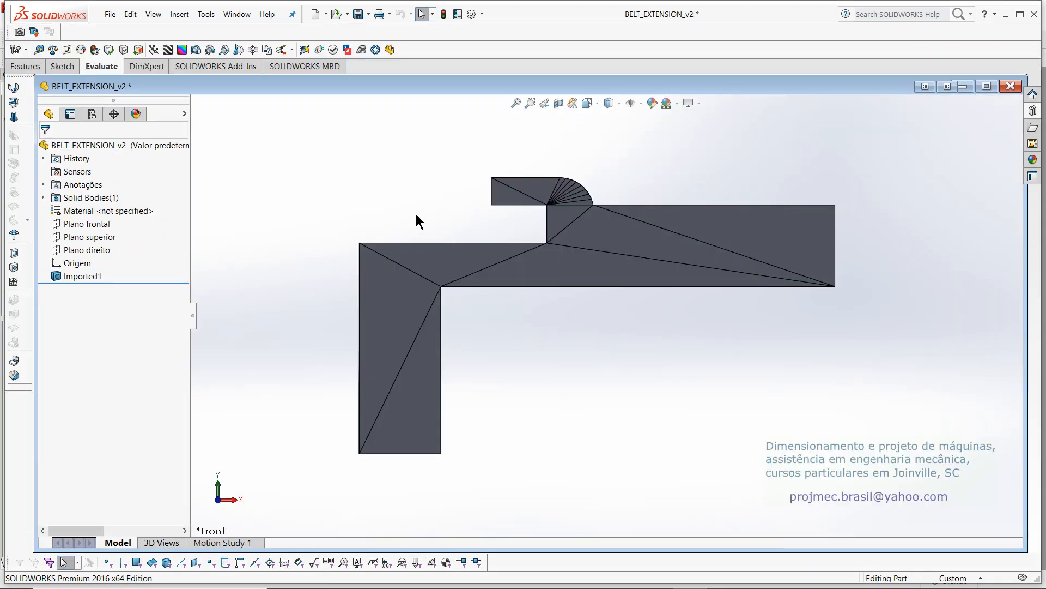
Step: Maximize the part's window and examine the triangulated faces of the imported body
{"action": "mouse_move", "coordinate": [404, 216]}
{"action": "middle_mouse_down"}
{"action": "mouse_move", "coordinate": [381, 234]}
{"action": "mouse_move", "coordinate": [389, 261]}
{"action": "middle_mouse_up"}
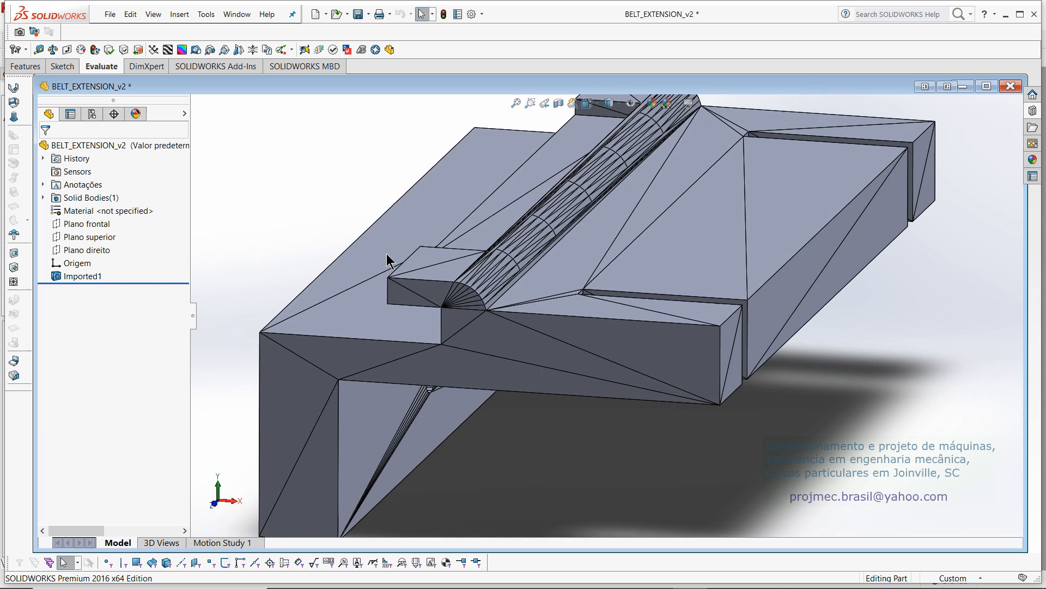
{"action": "scroll", "coordinate": [387, 252], "scroll_direction": "up", "scroll_amount": 3}
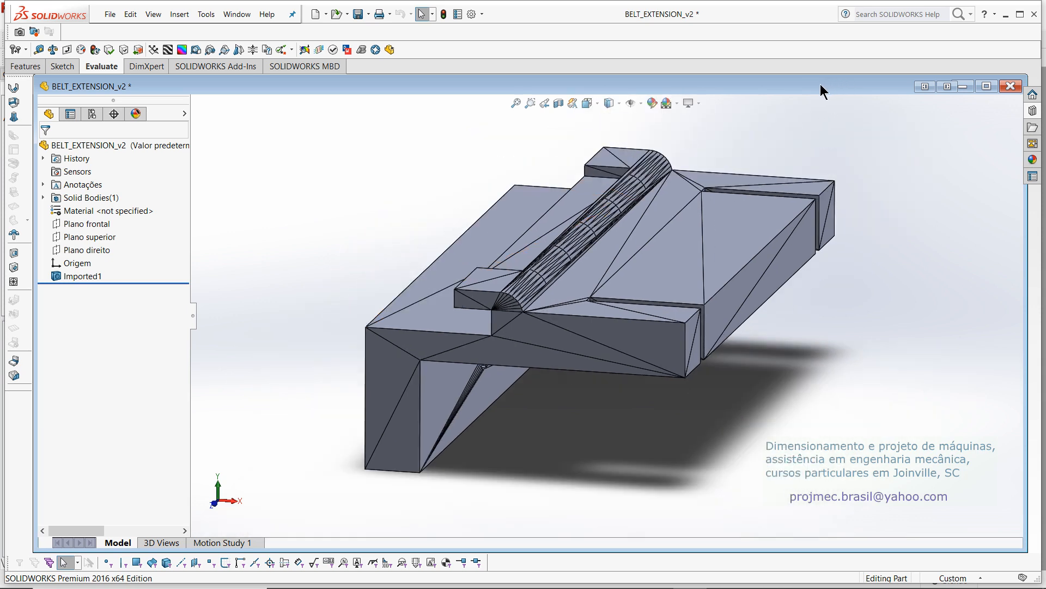
{"action": "left_click", "coordinate": [987, 87]}
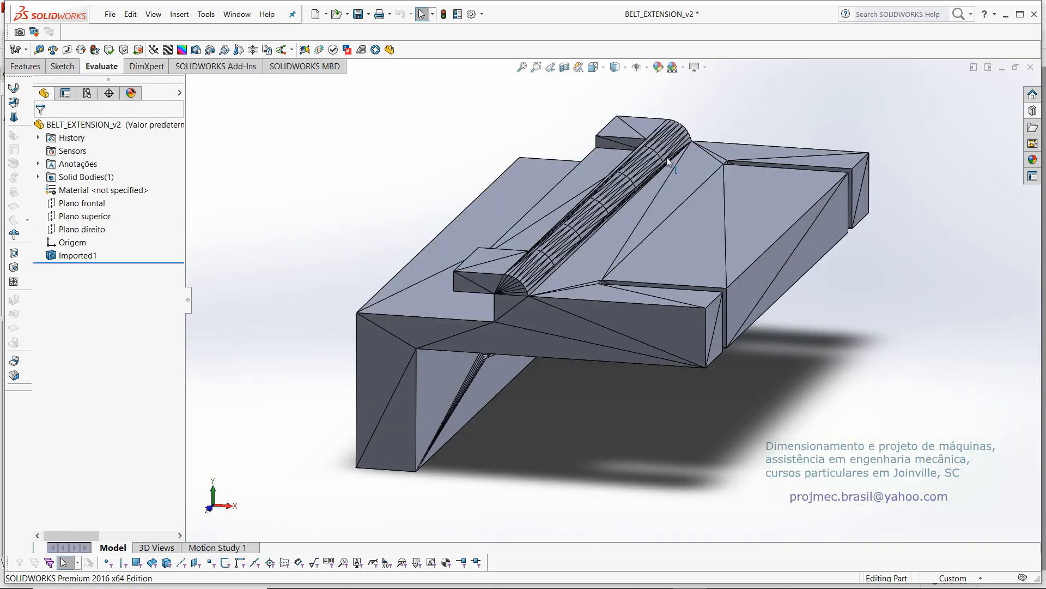
{"action": "mouse_move", "coordinate": [451, 175]}
{"action": "middle_mouse_down"}
{"action": "mouse_move", "coordinate": [415, 181]}
{"action": "mouse_move", "coordinate": [446, 191]}
{"action": "mouse_move", "coordinate": [435, 185]}
{"action": "middle_mouse_up"}
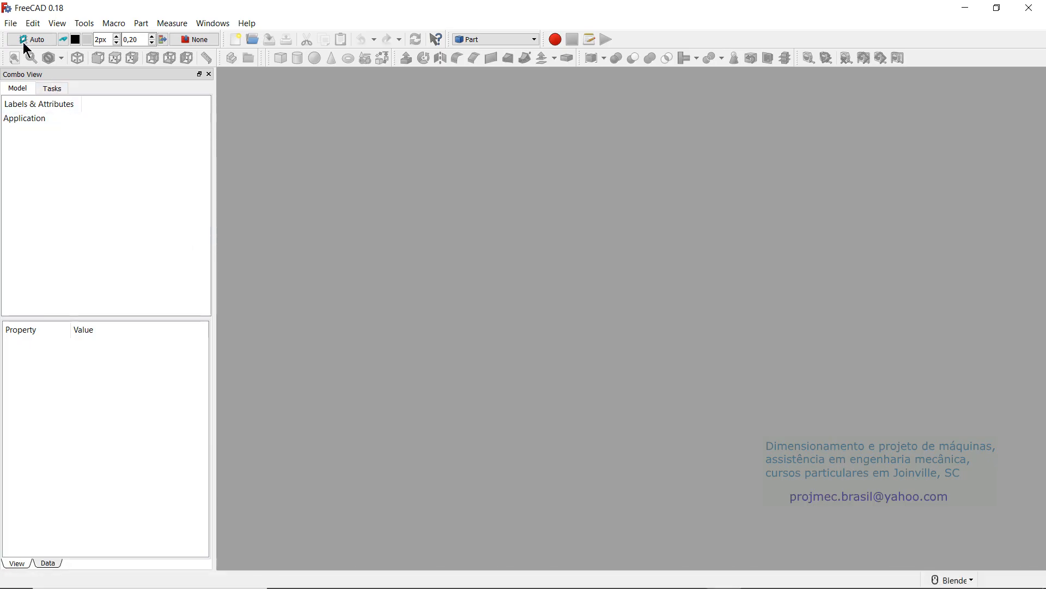
Step: Switch to FreeCAD and open the BELT_EXTENSION_v2.stl mesh
{"action": "left_click", "coordinate": [12, 25]}
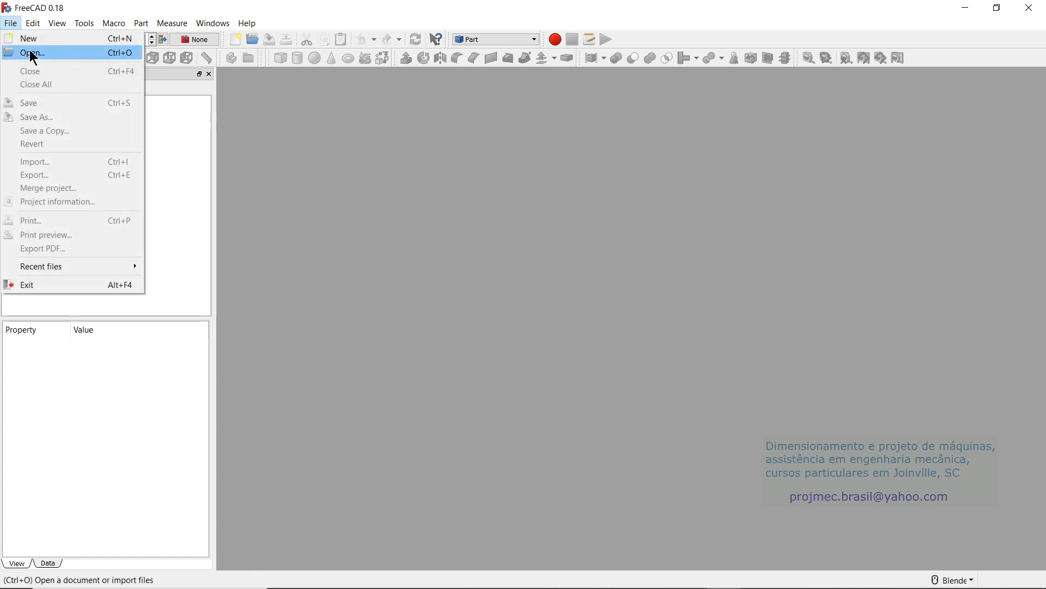
{"action": "left_click", "coordinate": [30, 53]}
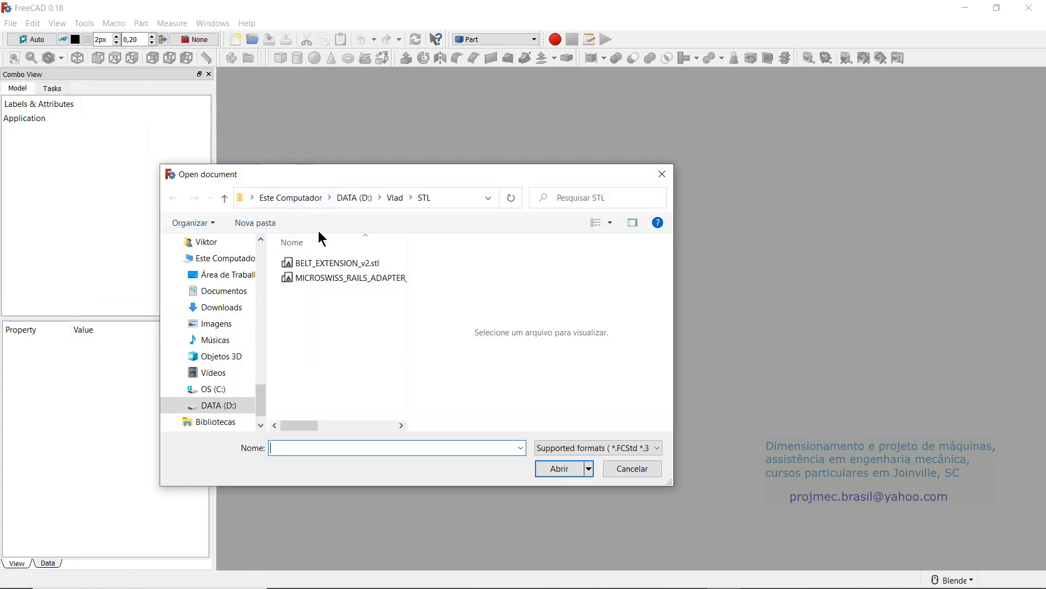
{"action": "left_click", "coordinate": [323, 263]}
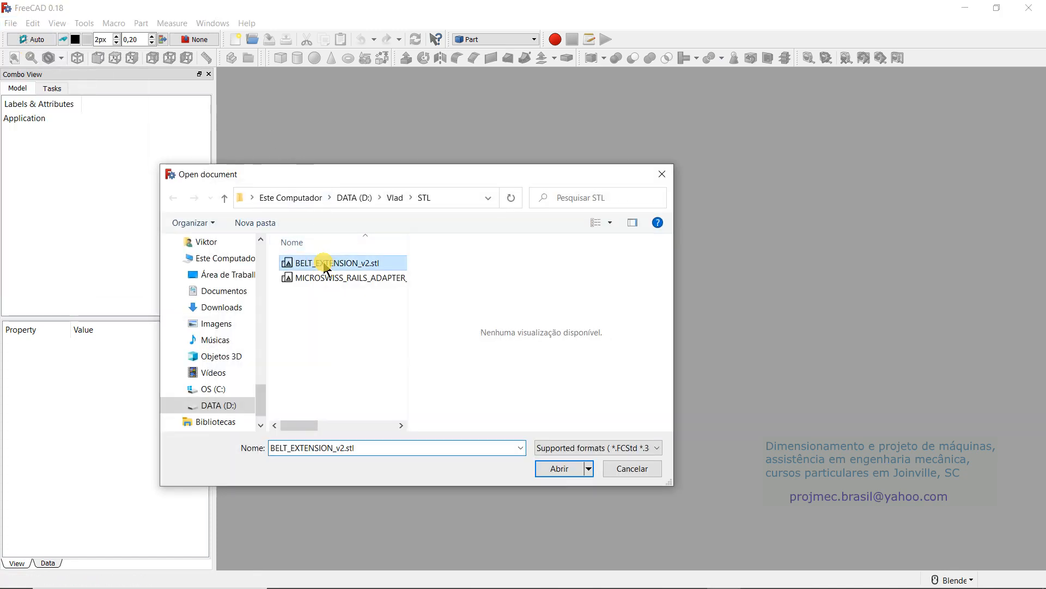
{"action": "left_click", "coordinate": [560, 468]}
{"action": "middle_click_drag", "start_coordinate": [413, 268], "coordinate": [375, 319]}
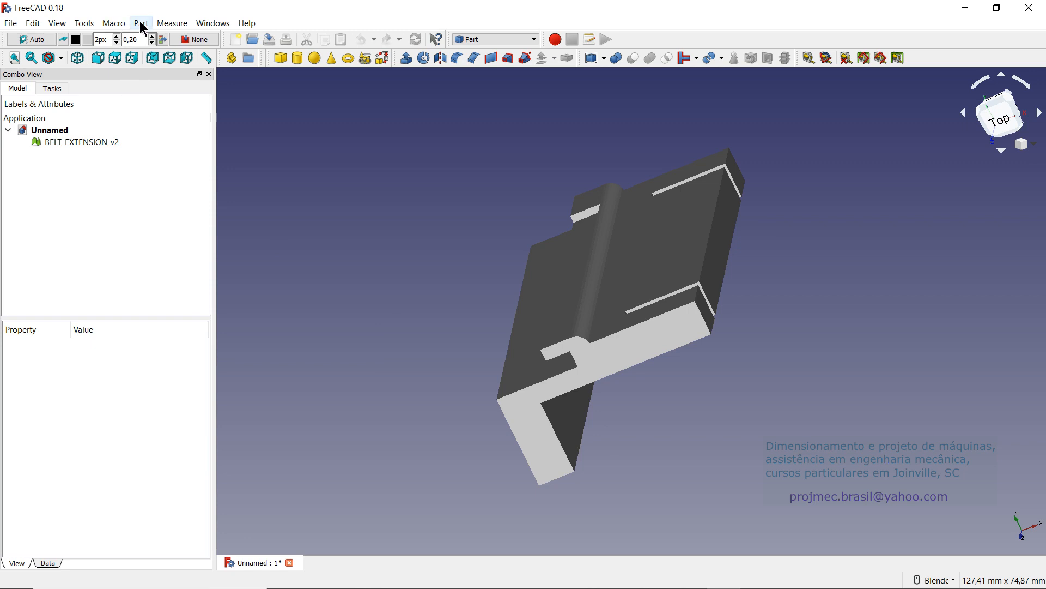
{"action": "left_click", "coordinate": [94, 28]}
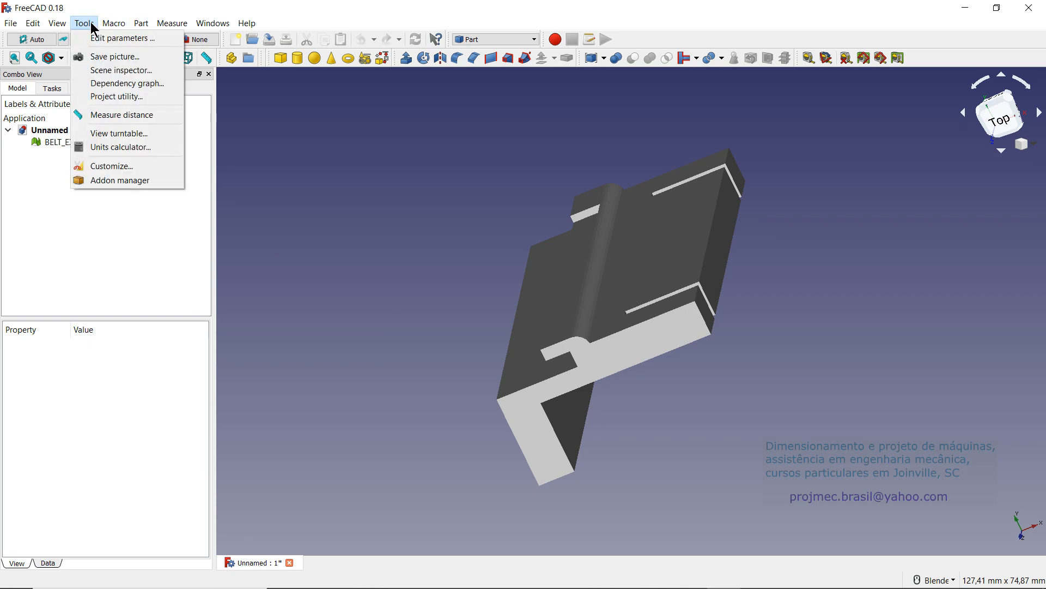
{"action": "mouse_move", "coordinate": [54, 23]}
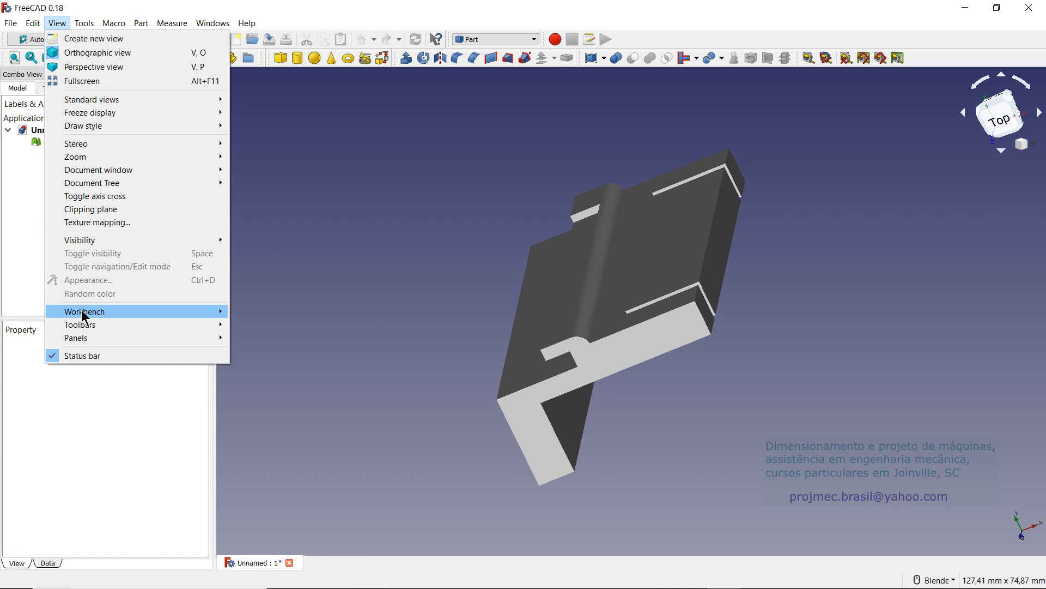
{"action": "mouse_move", "coordinate": [83, 318]}
{"action": "left_click", "coordinate": [251, 304]}
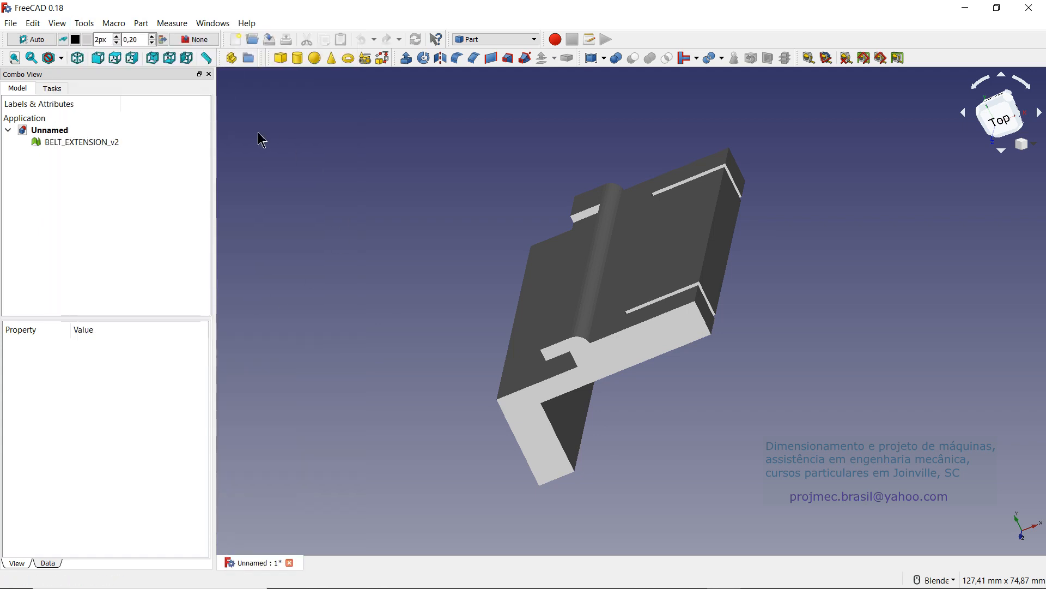
Step: Create a shape from the BELT_EXTENSION_v2 mesh with a sewing tolerance of 0,10 and delete the original mesh
{"action": "left_click", "coordinate": [76, 143]}
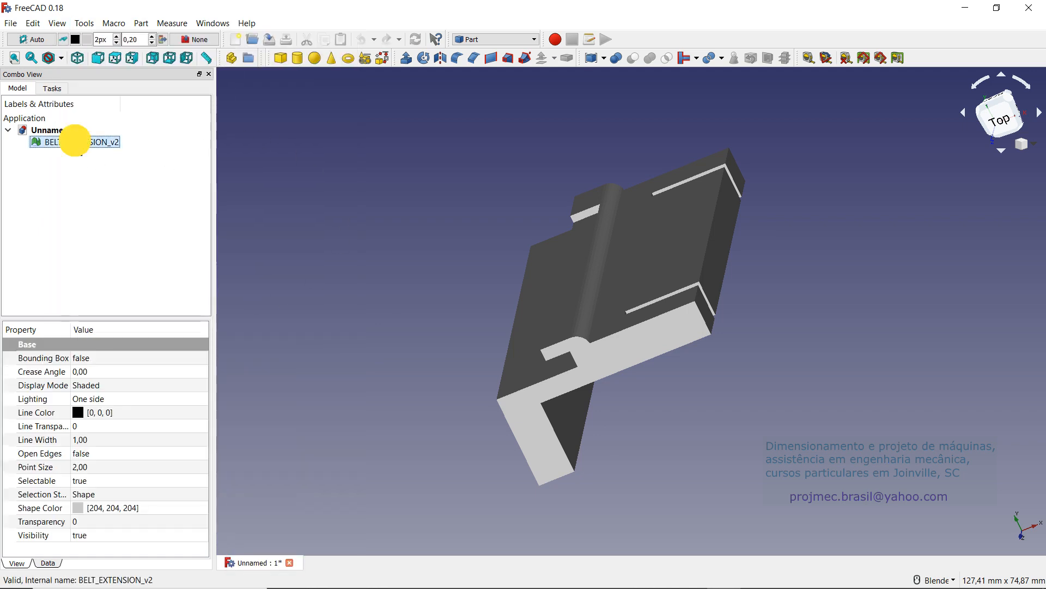
{"action": "left_click", "coordinate": [142, 23]}
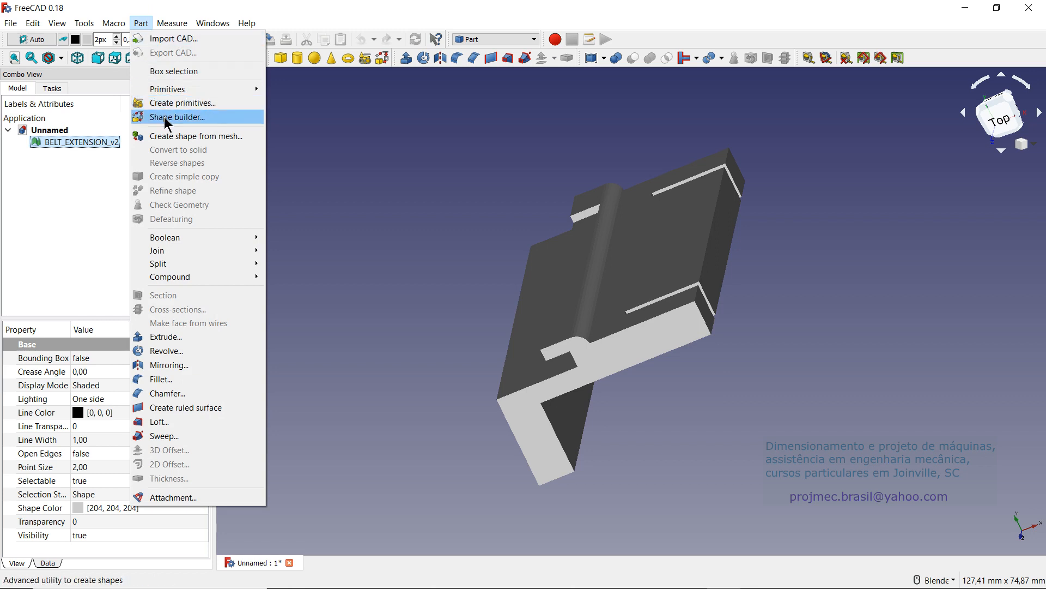
{"action": "left_click", "coordinate": [165, 135]}
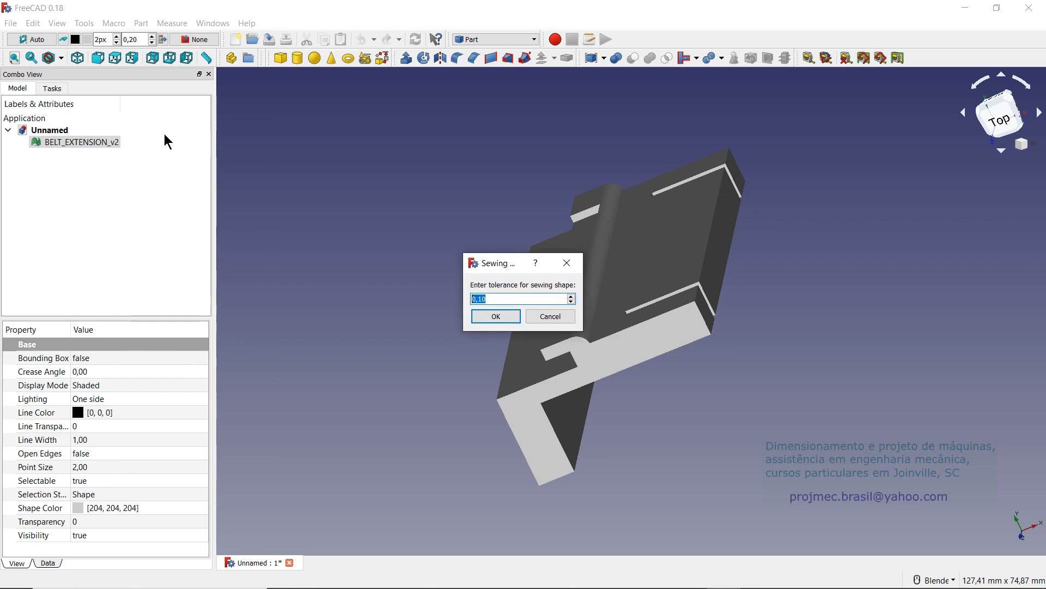
{"action": "left_click", "coordinate": [484, 317]}
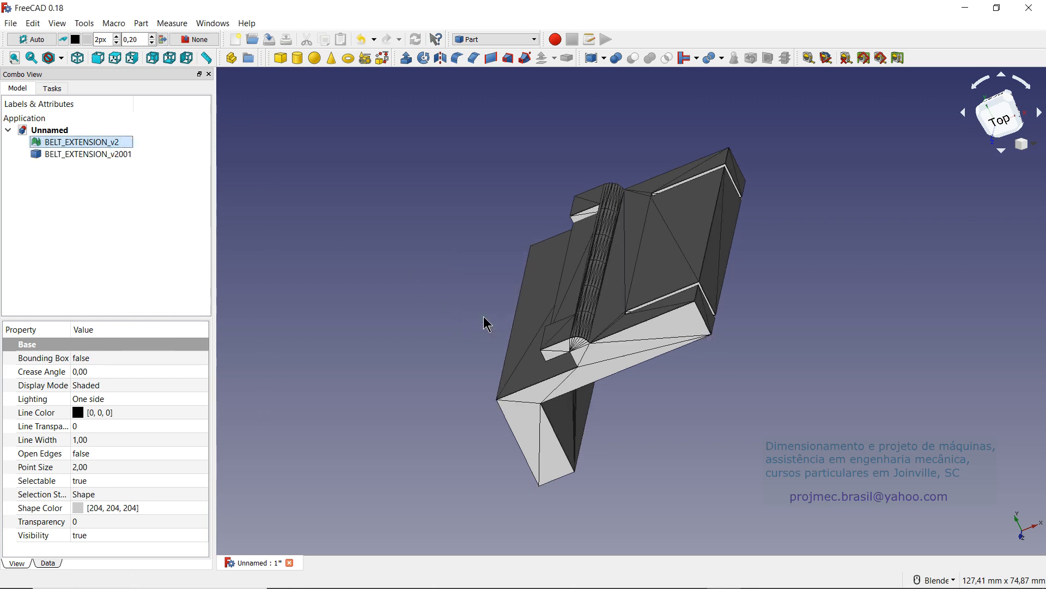
{"action": "right_click", "coordinate": [71, 141]}
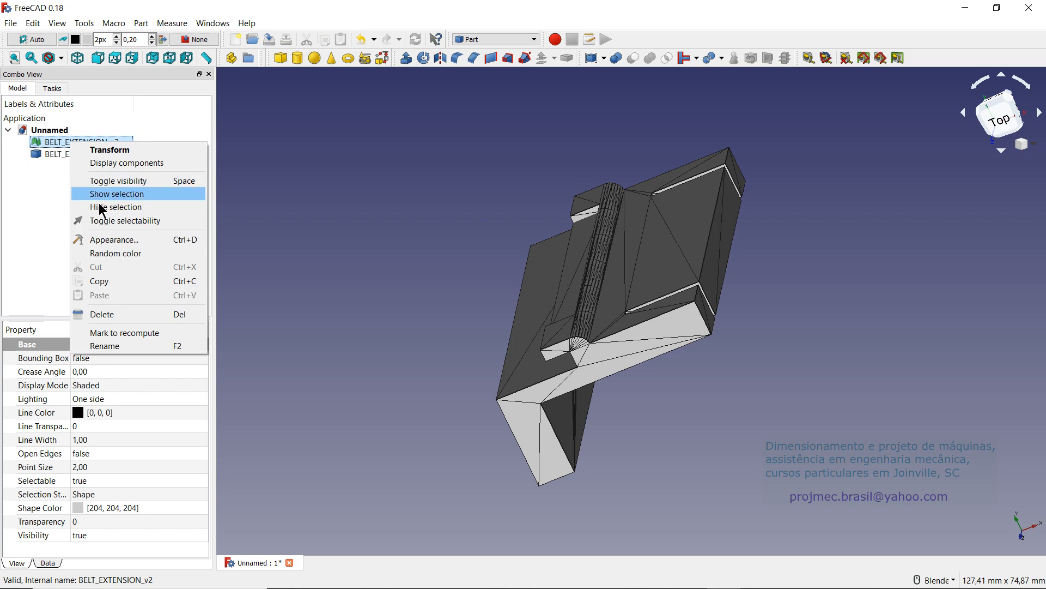
{"action": "left_click", "coordinate": [106, 315]}
Step: Refine the shape made from the mesh to merge its coplanar triangles, and delete the unrefined source shape
{"action": "left_click", "coordinate": [82, 142]}
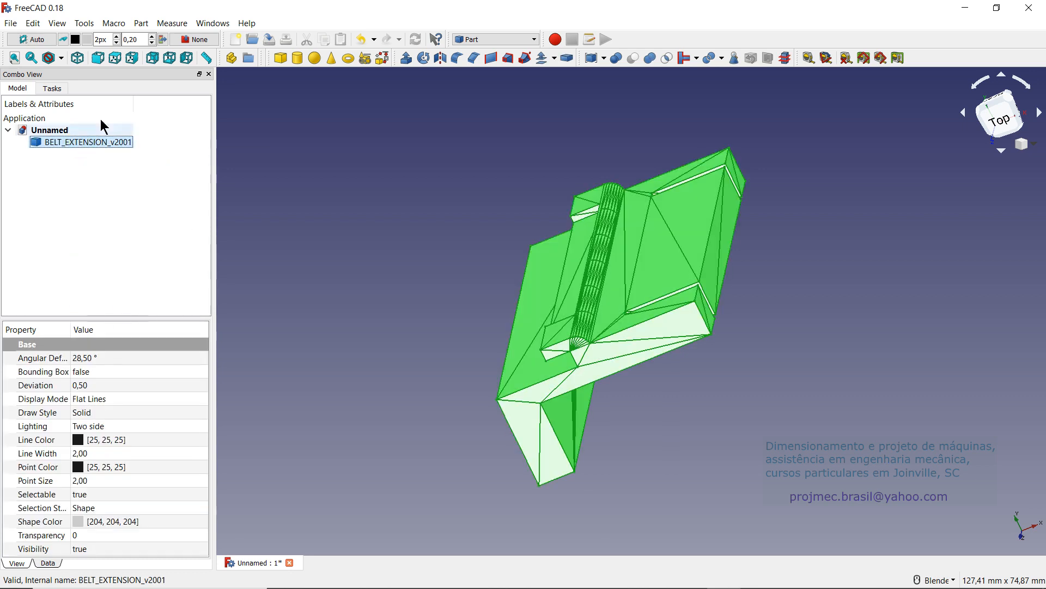
{"action": "left_click", "coordinate": [140, 24]}
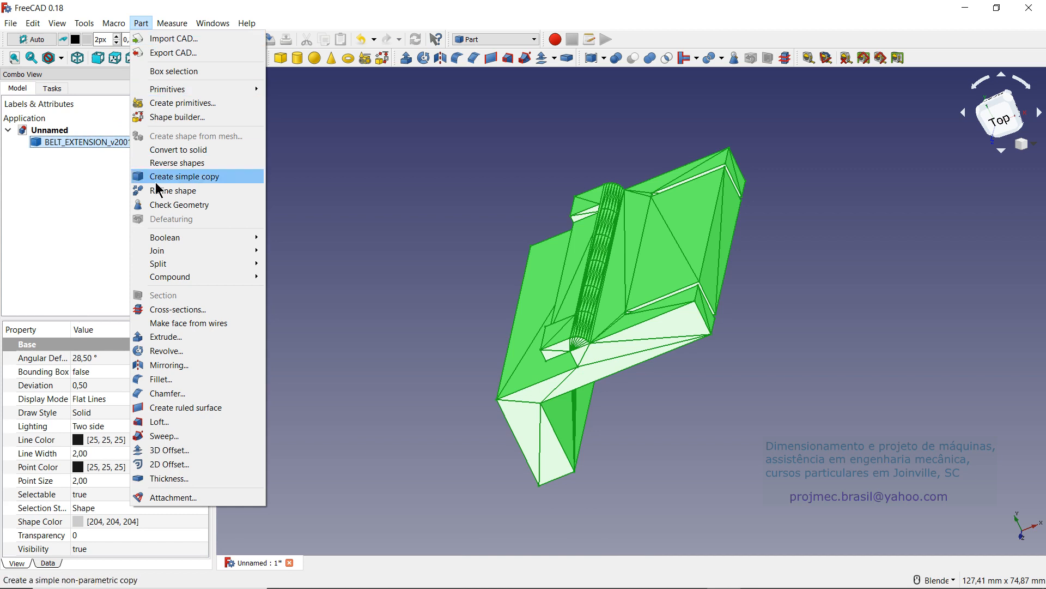
{"action": "left_click", "coordinate": [174, 191]}
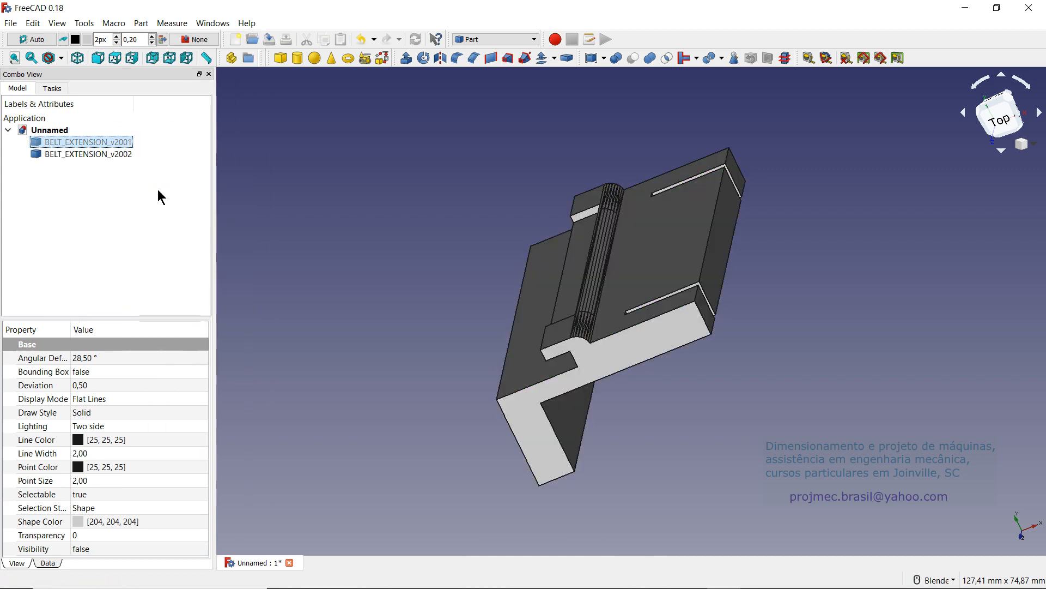
{"action": "right_click", "coordinate": [76, 142]}
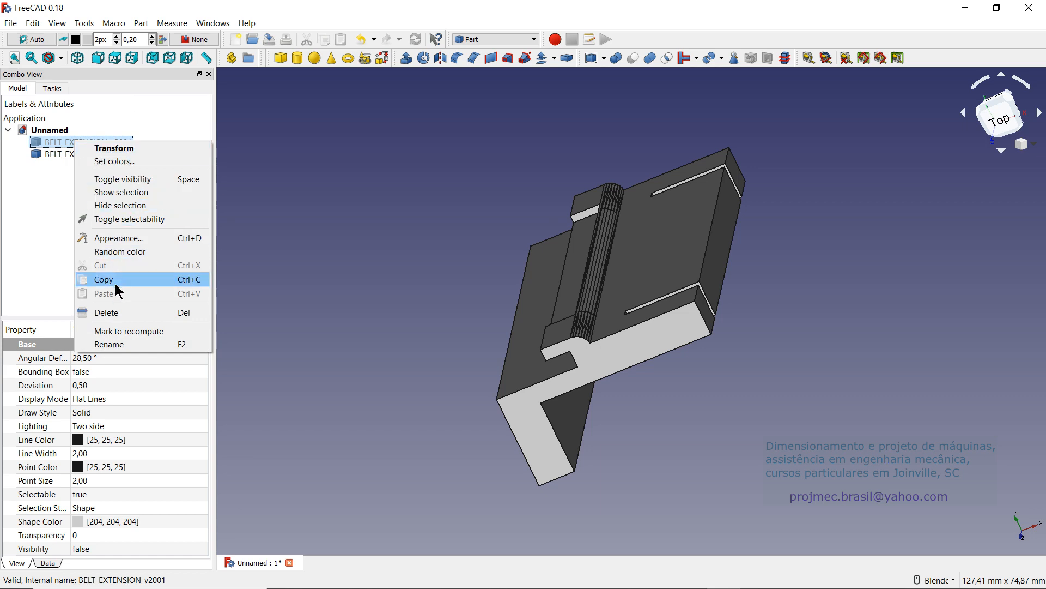
{"action": "left_click", "coordinate": [112, 314]}
{"action": "mouse_move", "coordinate": [332, 296]}
{"action": "middle_mouse_down"}
{"action": "mouse_move", "coordinate": [362, 252]}
{"action": "mouse_move", "coordinate": [358, 201]}
{"action": "mouse_move", "coordinate": [289, 224]}
{"action": "mouse_move", "coordinate": [261, 280]}
{"action": "mouse_move", "coordinate": [327, 283]}
{"action": "mouse_move", "coordinate": [450, 259]}
{"action": "mouse_move", "coordinate": [455, 282]}
{"action": "middle_mouse_up"}
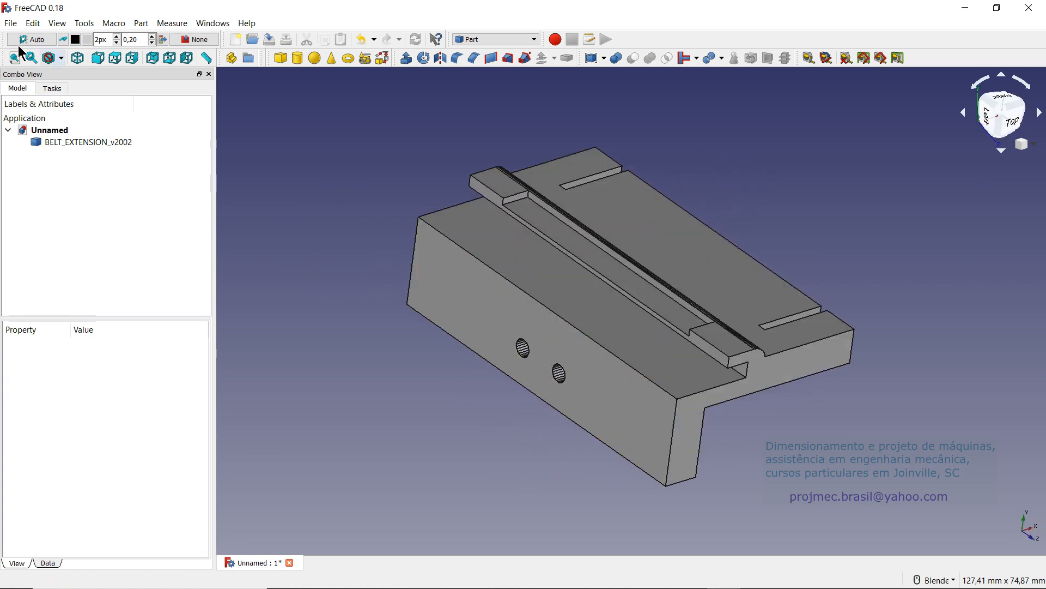
{"action": "left_click", "coordinate": [11, 24]}
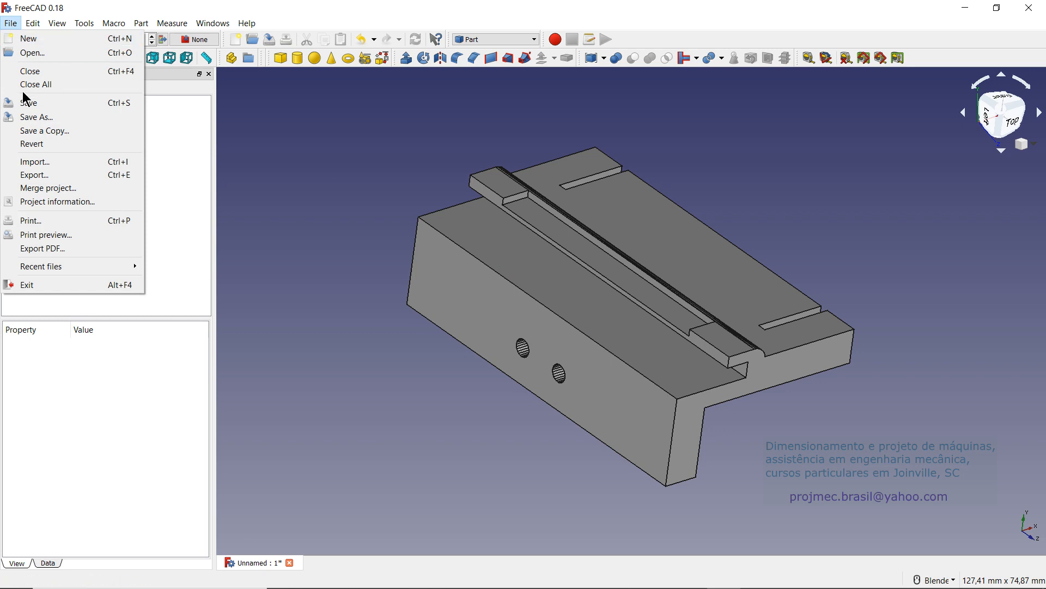
{"action": "left_click", "coordinate": [34, 175]}
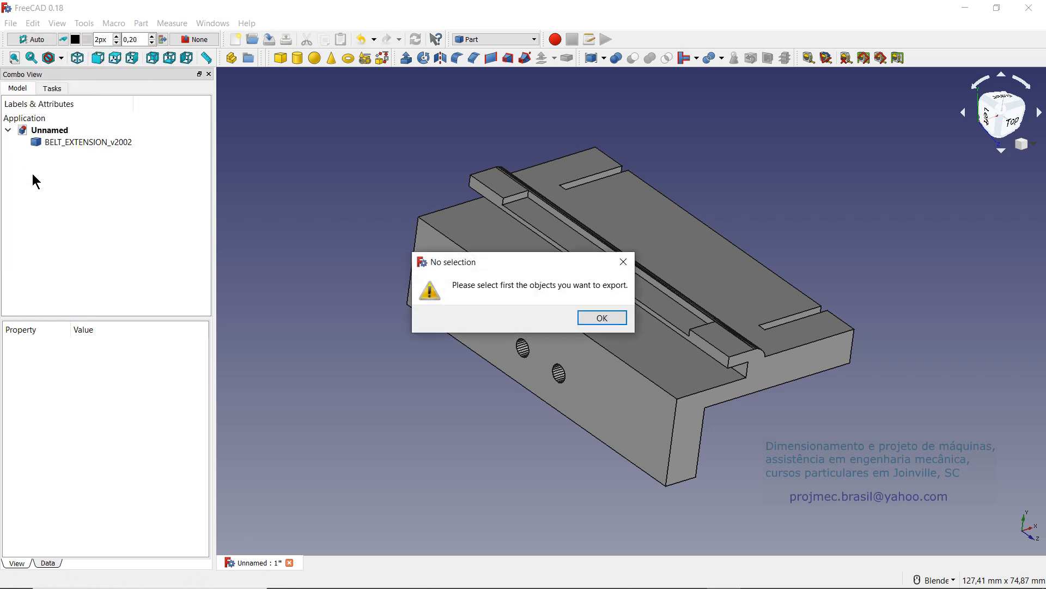
{"action": "left_click", "coordinate": [599, 321]}
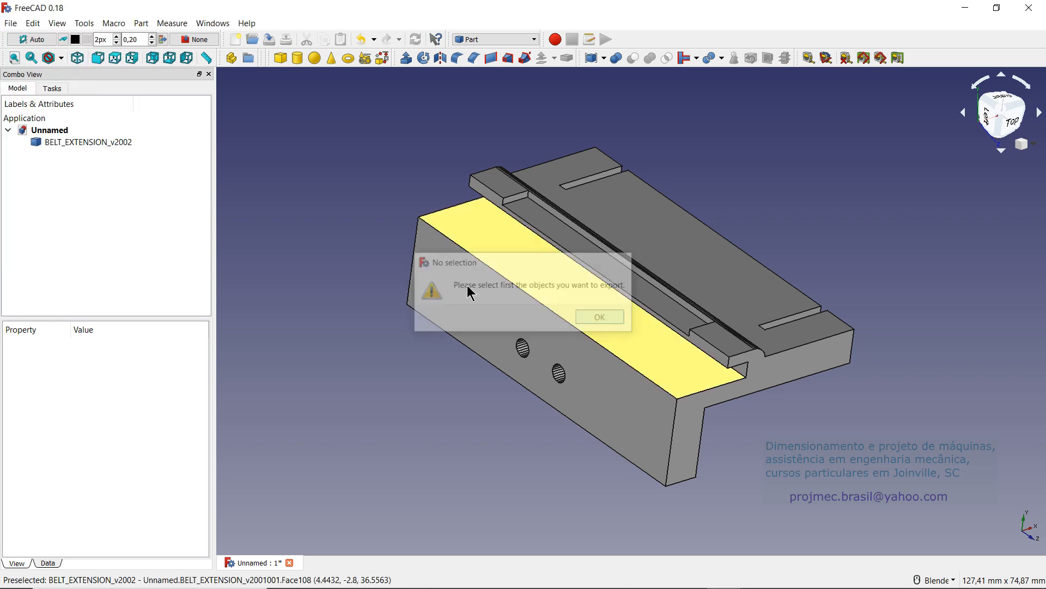
Step: Start exporting the refined BELT_EXTENSION_v2002 shape to the STL folder in the STEP with colors format
{"action": "left_click", "coordinate": [91, 144]}
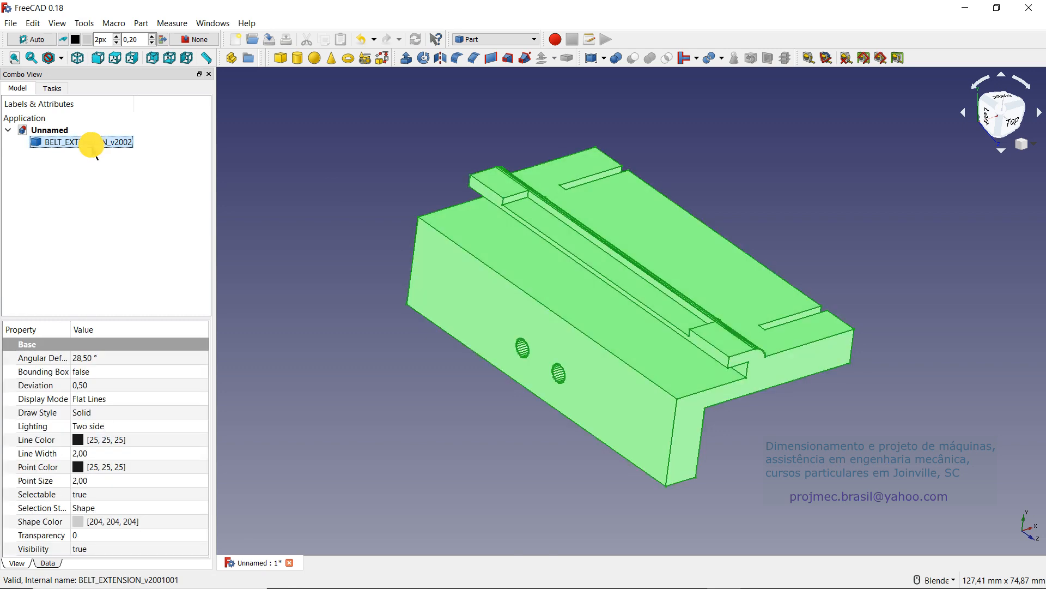
{"action": "left_click", "coordinate": [11, 23]}
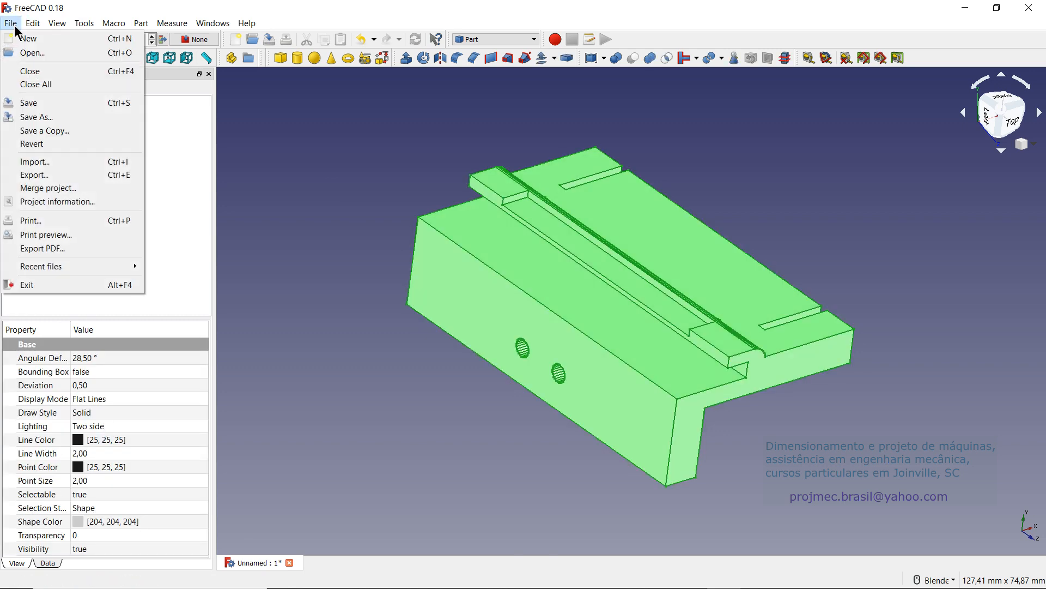
{"action": "left_click", "coordinate": [36, 175]}
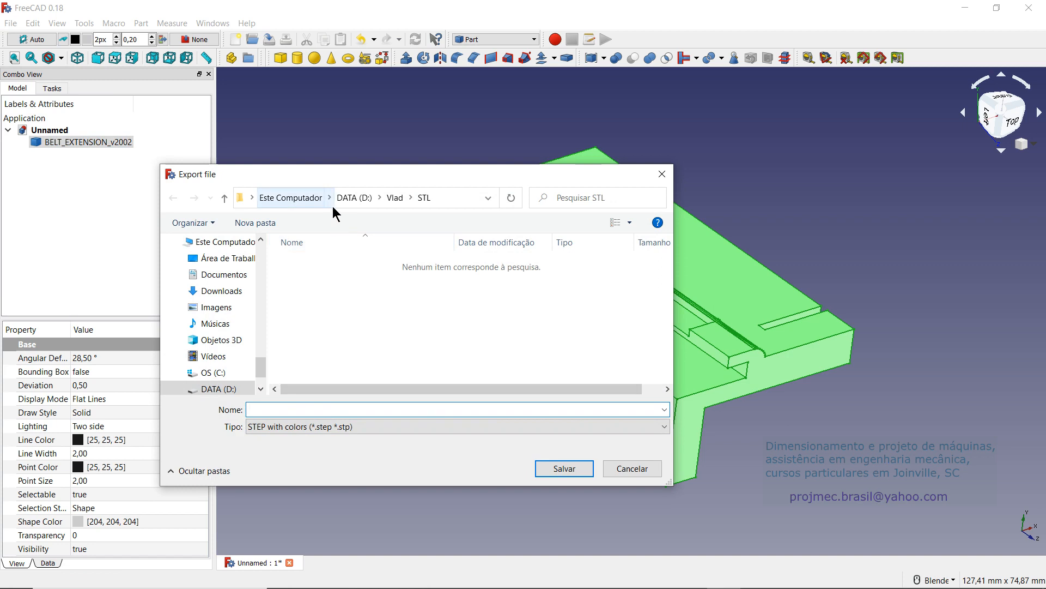
{"action": "key", "text": "shift"}
{"action": "type", "text": "Bel"}
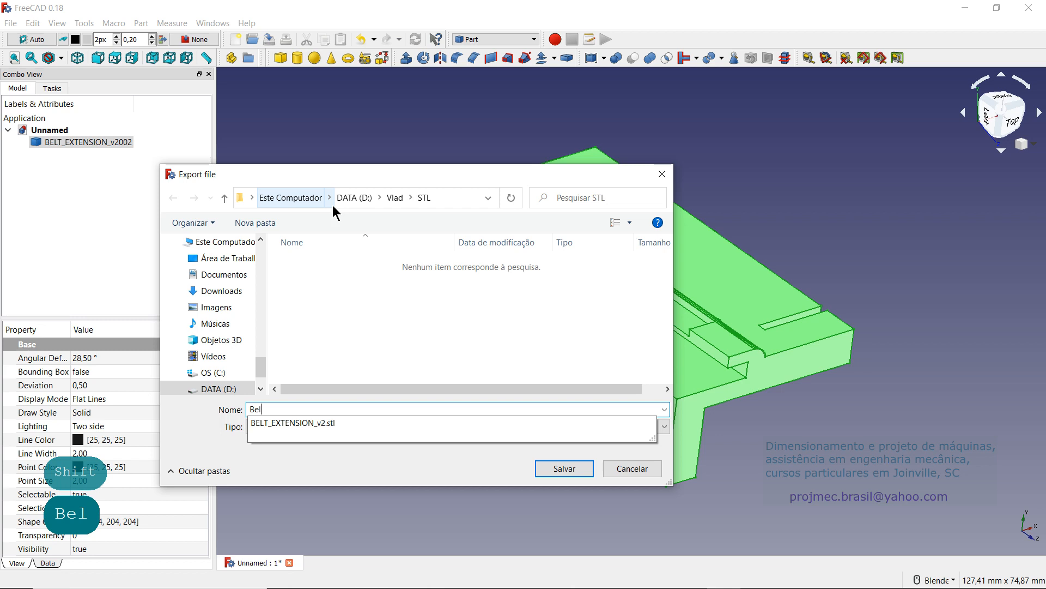
{"action": "left_click", "coordinate": [664, 428]}
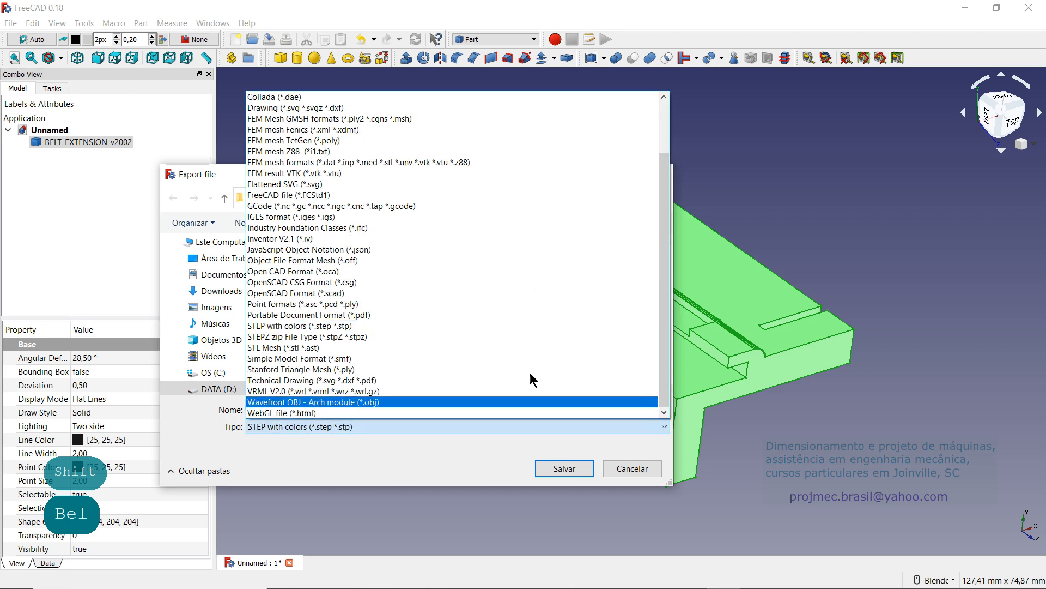
{"action": "left_click", "coordinate": [352, 326]}
Step: Name the export file "BELT_EXTENSION_v2 FreeCAD", based on the existing STL file's name, and save it
{"action": "left_click", "coordinate": [272, 409]}
{"action": "left_click", "coordinate": [272, 409]}
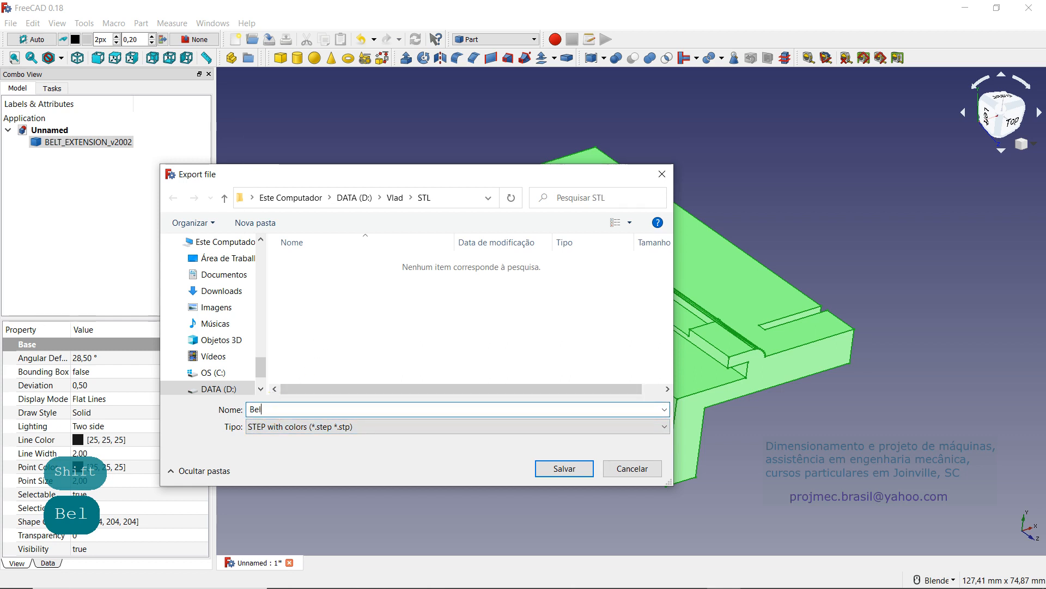
{"action": "type", "text": "t"}
{"action": "left_click", "coordinate": [280, 425]}
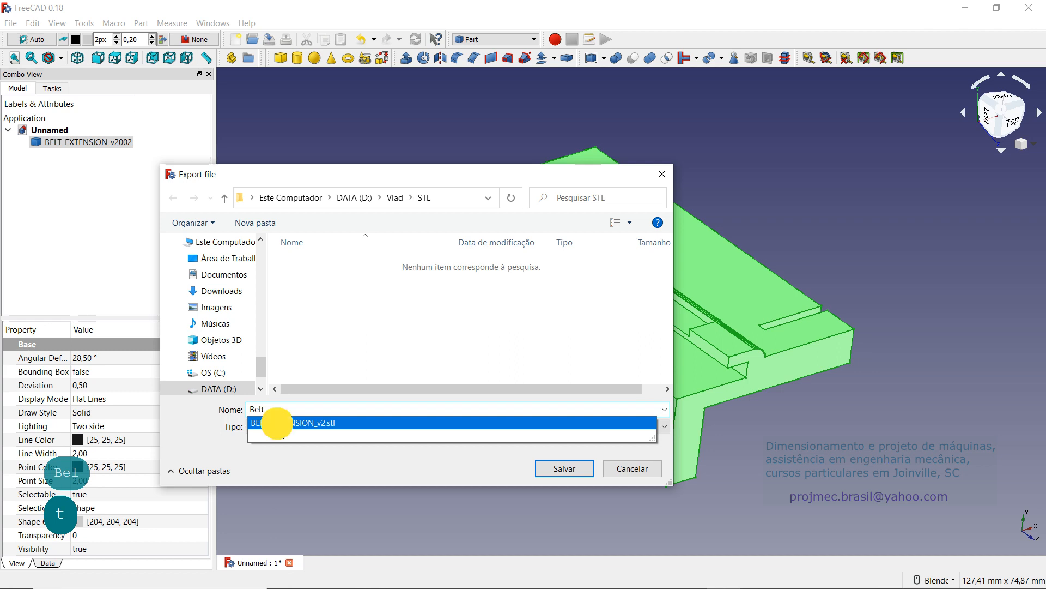
{"action": "left_click", "coordinate": [315, 409]}
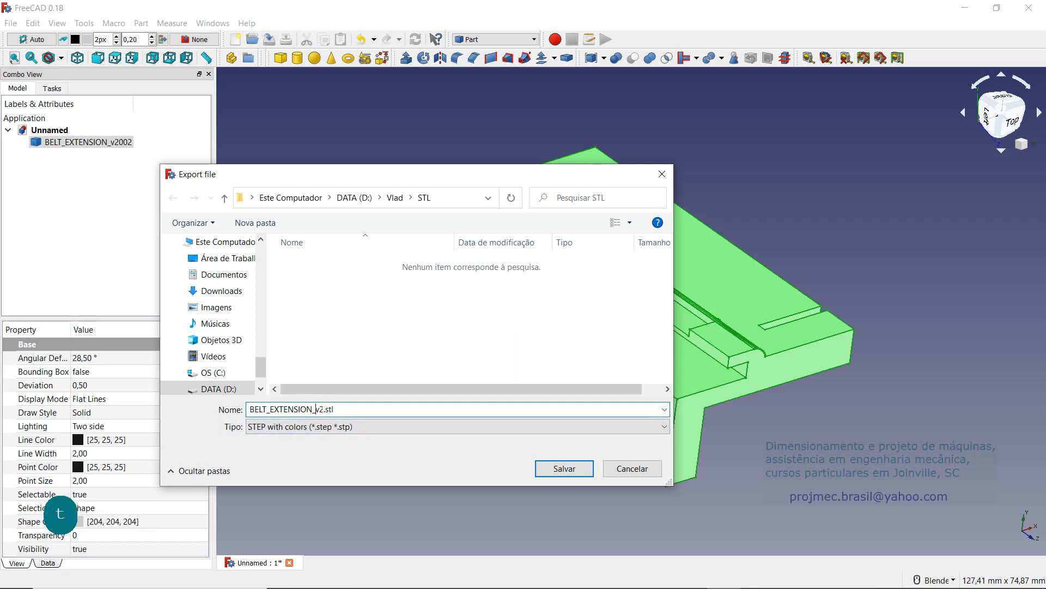
{"action": "left_click_drag", "start_coordinate": [323, 409], "coordinate": [386, 409]}
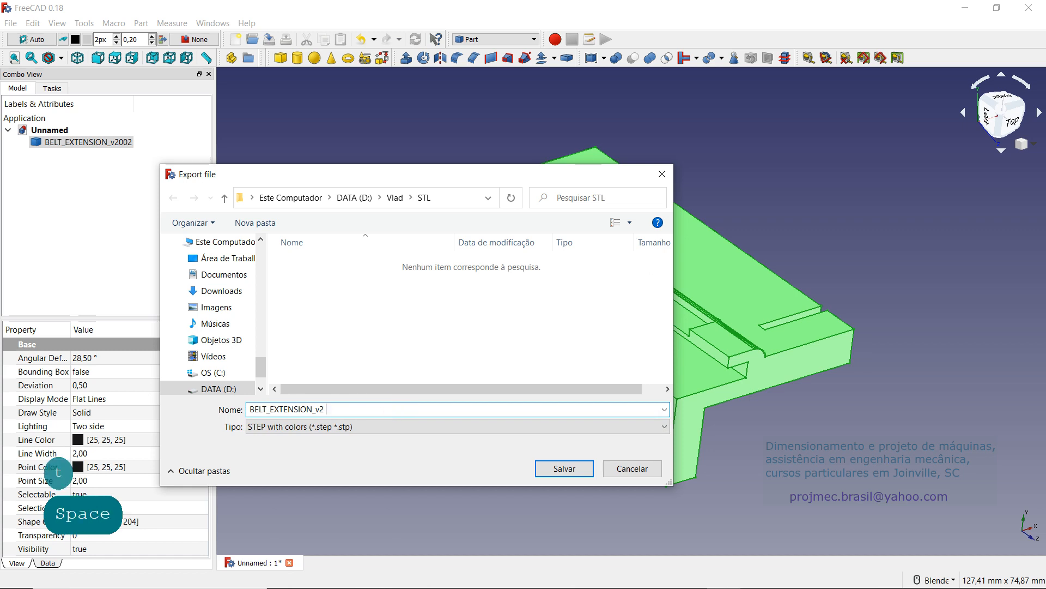
{"action": "type", "text": "Fr"}
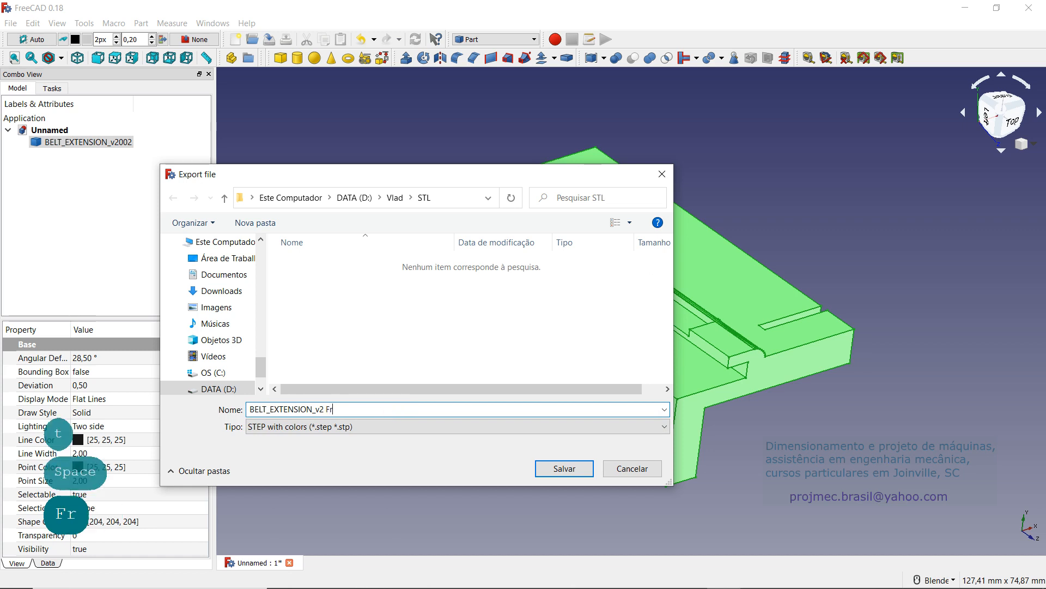
{"action": "type", "text": "eeC"}
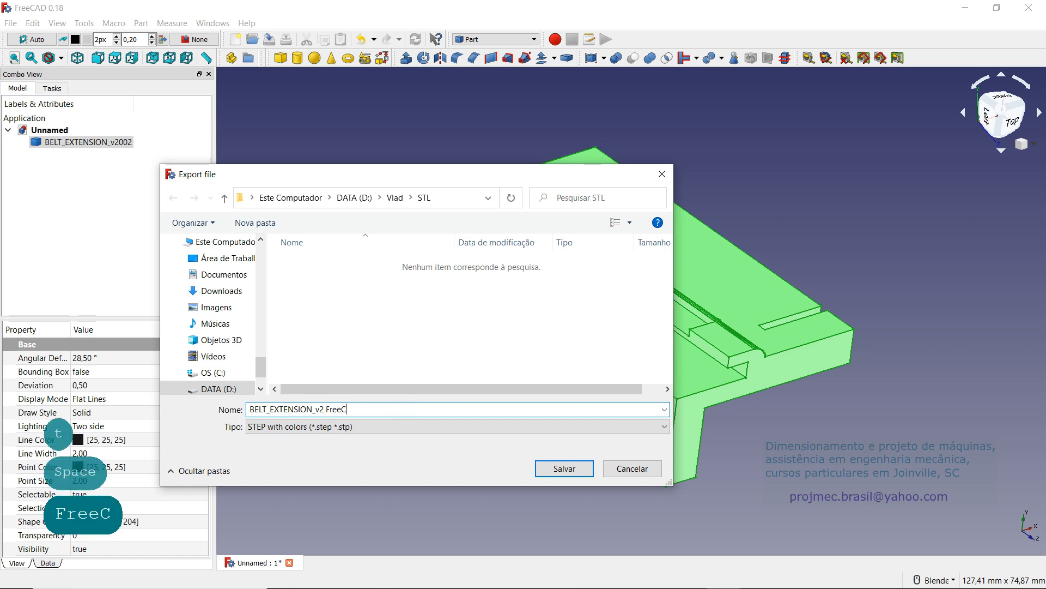
{"action": "type", "text": "AD"}
{"action": "left_click", "coordinate": [564, 470]}
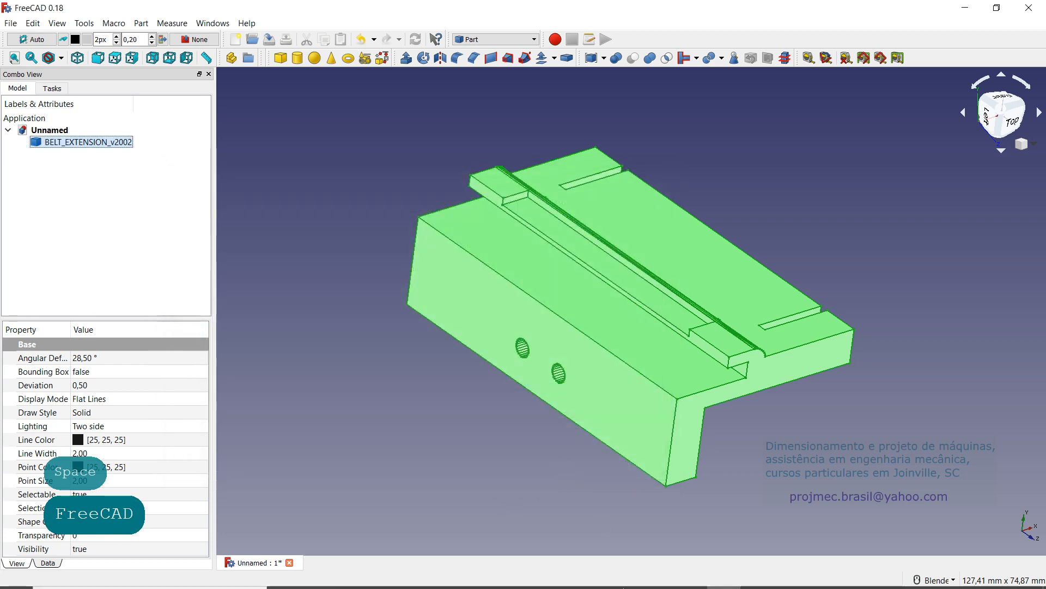
Step: Switch to SOLIDWORKS and open the exported BELT_EXTENSION_v2 FreeCAD.step file from the STL folder
{"action": "left_click", "coordinate": [692, 574]}
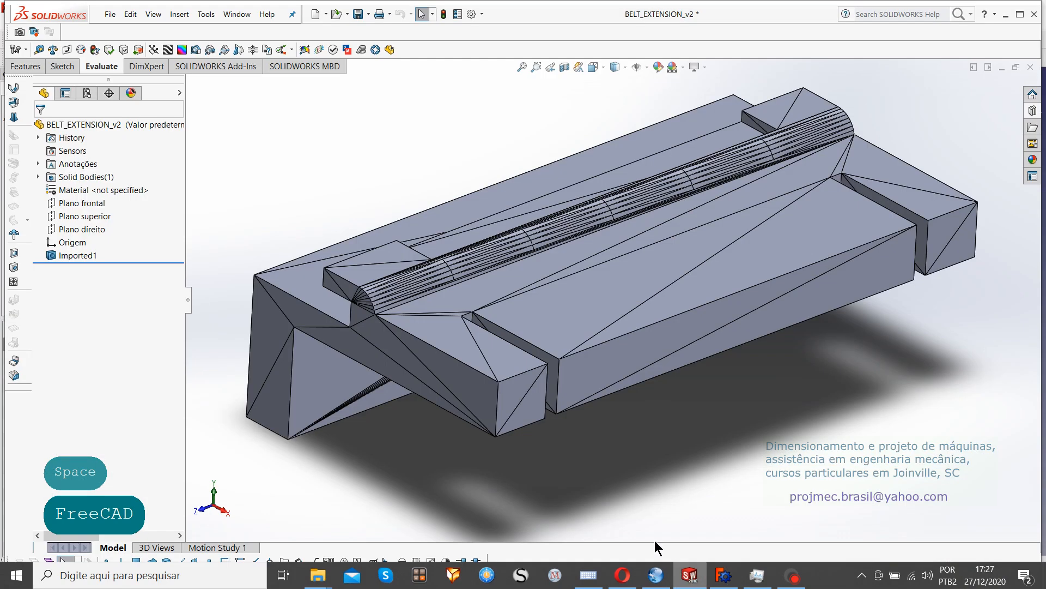
{"action": "left_click", "coordinate": [109, 14]}
{"action": "left_click", "coordinate": [124, 42]}
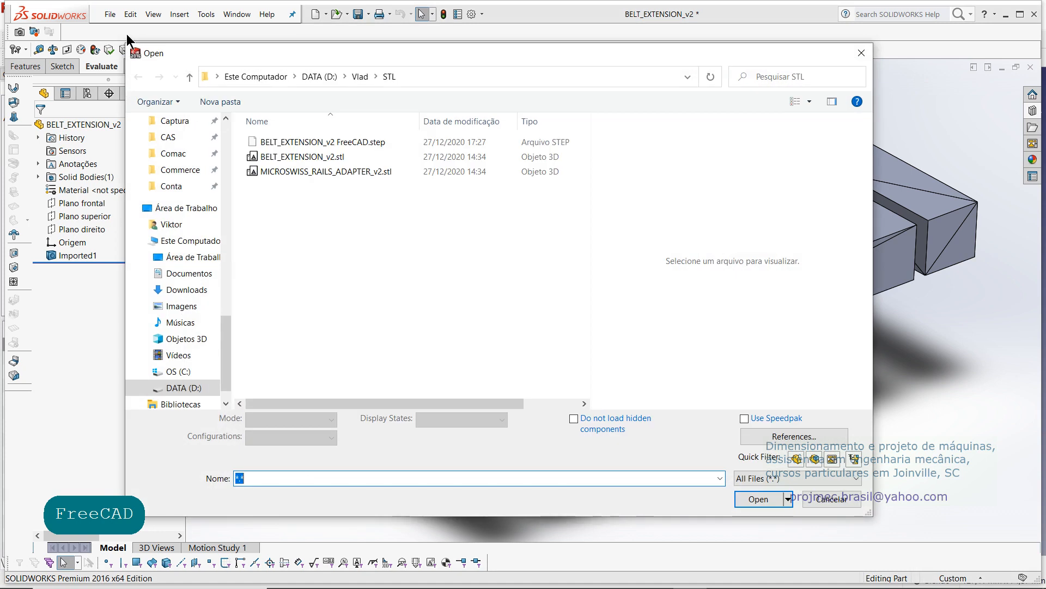
{"action": "left_click", "coordinate": [334, 142]}
{"action": "left_click", "coordinate": [758, 484]}
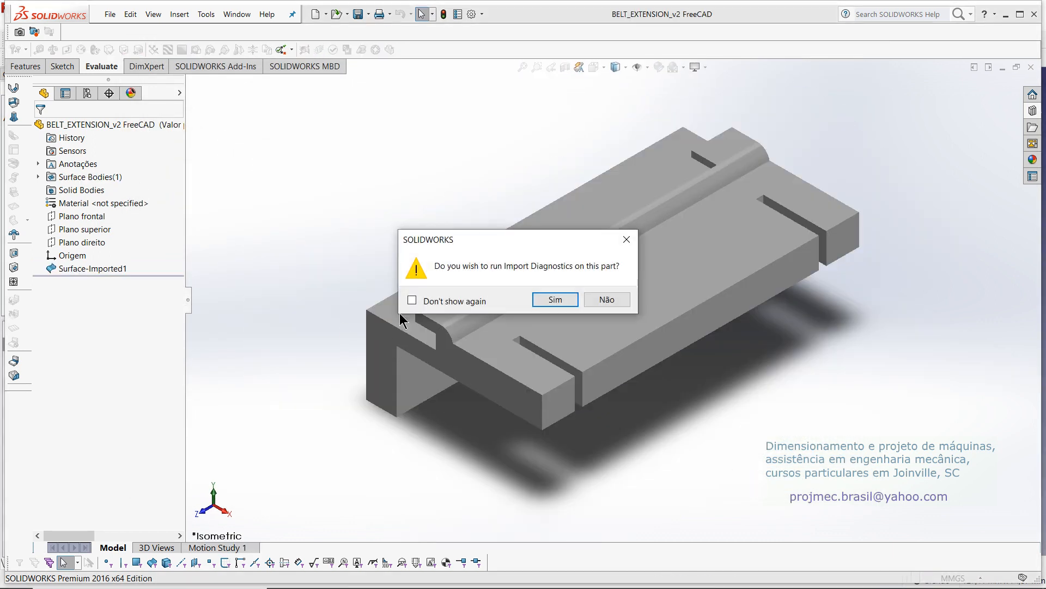
Step: Run Import Diagnostics on the imported part, accept it, and decline feature recognition
{"action": "left_click", "coordinate": [550, 304]}
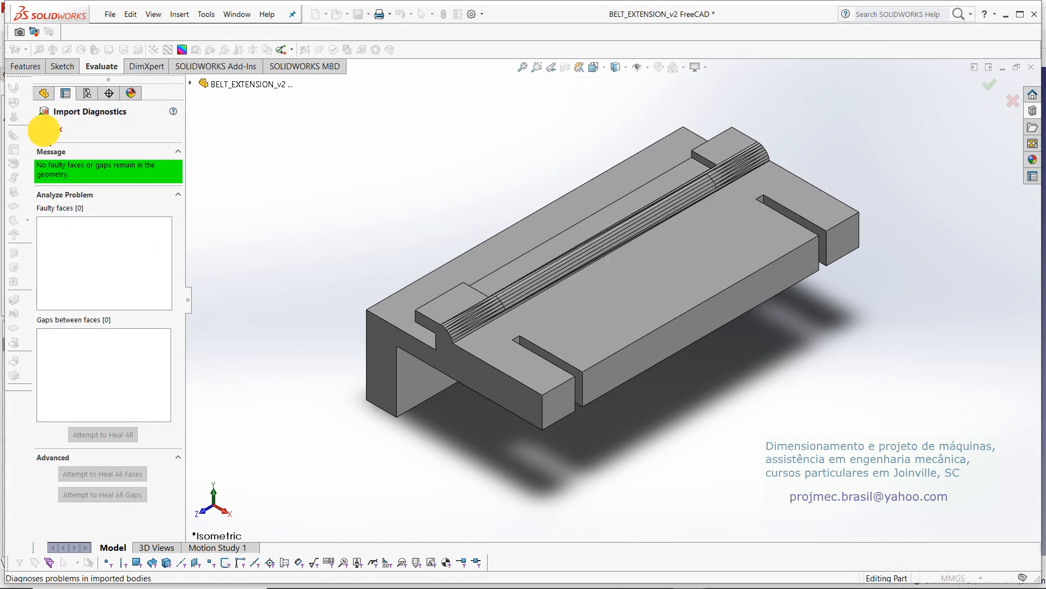
{"action": "left_click", "coordinate": [44, 130]}
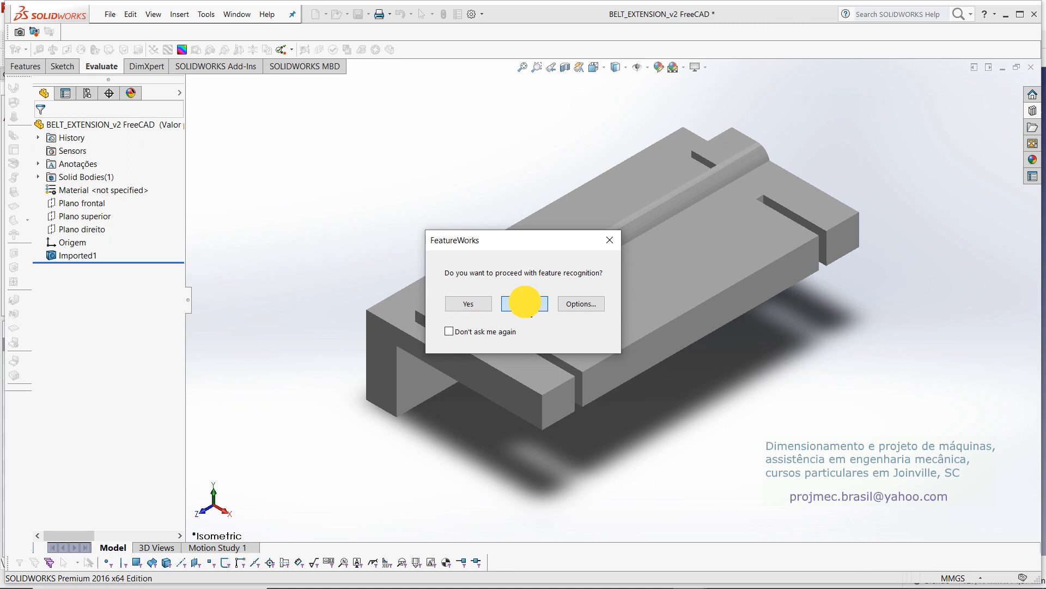
{"action": "left_click", "coordinate": [525, 304]}
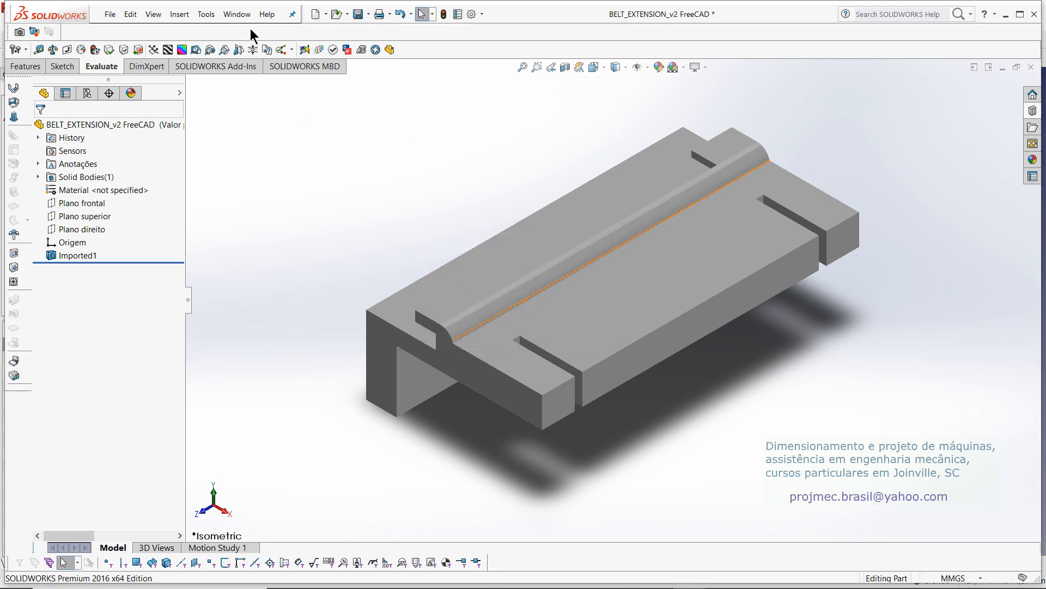
Step: Tile the two part windows vertically and compare the faces and holes of the refined STEP body with the triangulated STL body
{"action": "left_click", "coordinate": [238, 14]}
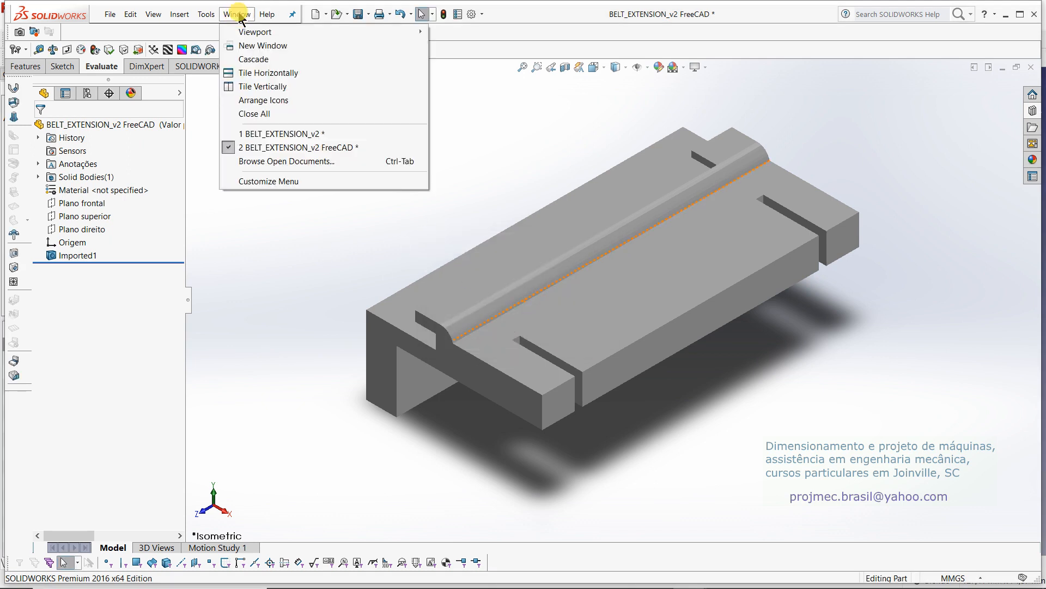
{"action": "left_click", "coordinate": [241, 86]}
{"action": "middle_click_drag", "start_coordinate": [352, 217], "coordinate": [368, 116]}
{"action": "middle_click_drag", "start_coordinate": [847, 341], "coordinate": [839, 291]}
{"action": "scroll", "coordinate": [834, 344], "scroll_direction": "up", "scroll_amount": 3}
{"action": "middle_click_drag", "start_coordinate": [838, 395], "coordinate": [793, 388]}
{"action": "middle_click_drag", "start_coordinate": [338, 362], "coordinate": [322, 479]}
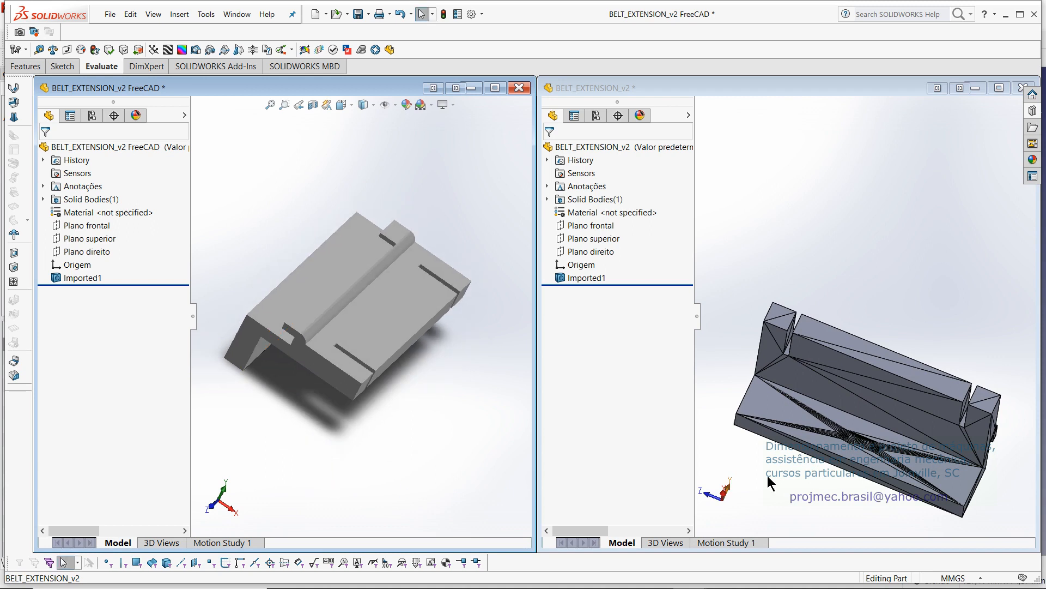
{"action": "middle_click_drag", "start_coordinate": [809, 399], "coordinate": [719, 483]}
{"action": "middle_click_drag", "start_coordinate": [366, 430], "coordinate": [460, 422]}
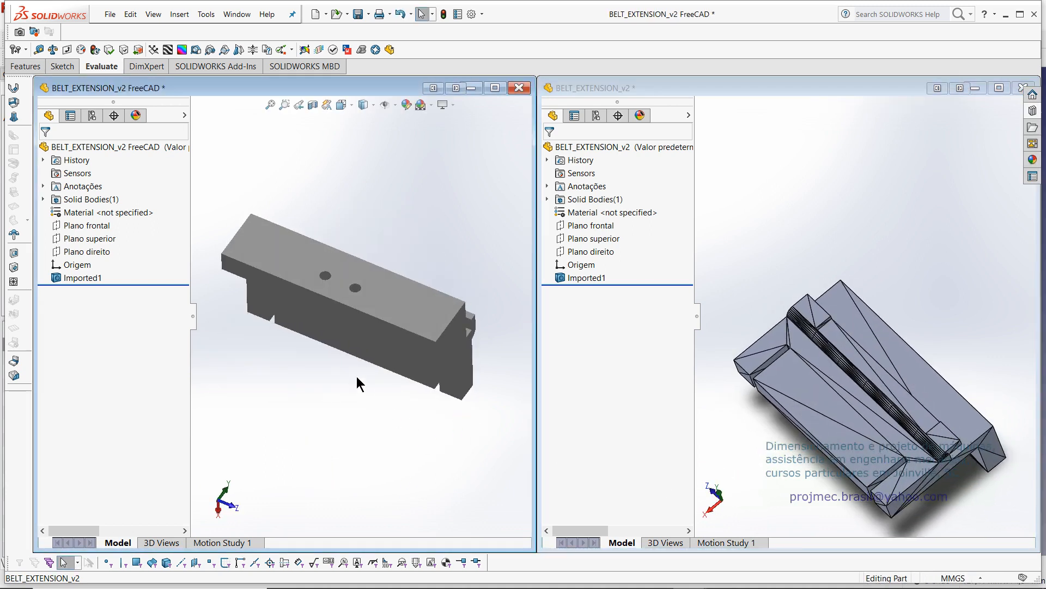
{"action": "middle_click_drag", "start_coordinate": [358, 417], "coordinate": [358, 417]}
{"action": "middle_click_drag", "start_coordinate": [760, 397], "coordinate": [642, 388]}
{"action": "scroll", "coordinate": [848, 429], "scroll_direction": "up", "scroll_amount": 3}
{"action": "scroll", "coordinate": [858, 424], "scroll_direction": "down", "scroll_amount": 4}
{"action": "middle_click_drag", "start_coordinate": [871, 412], "coordinate": [844, 393]}
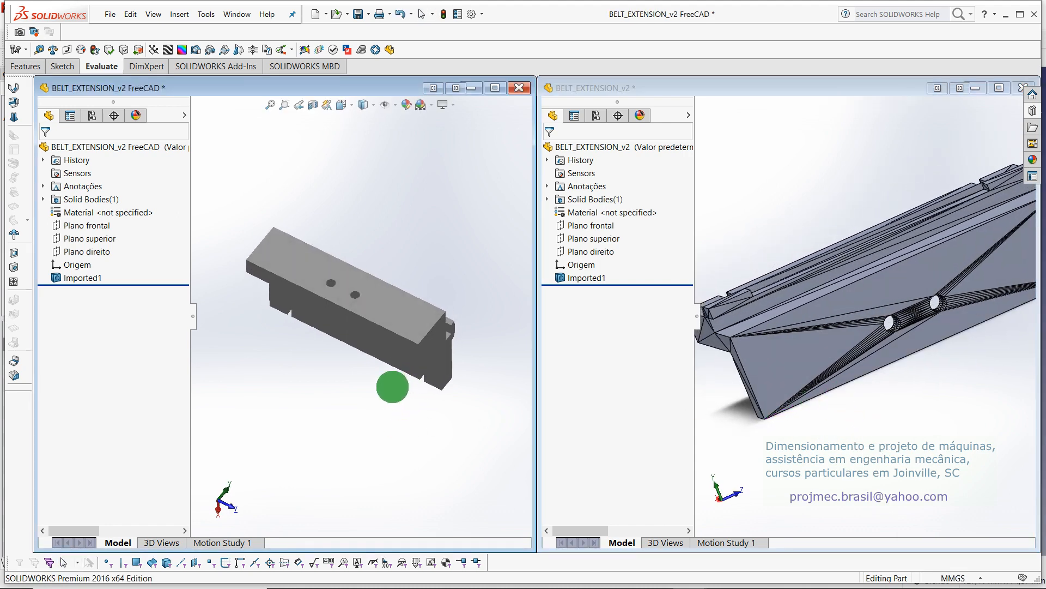